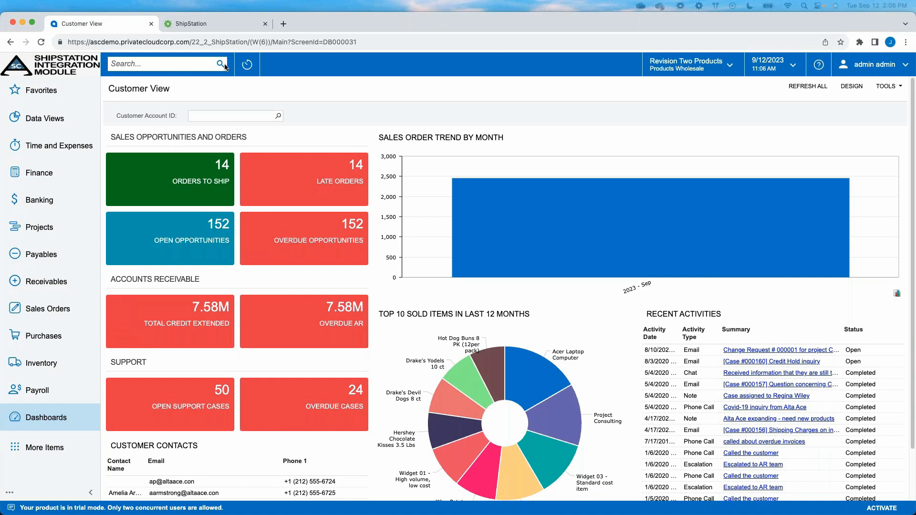
Step: Glance at ShipStation's awaiting orders, then return to Acumatica and open the Sales Orders workspace
{"action": "left_click", "coordinate": [202, 24]}
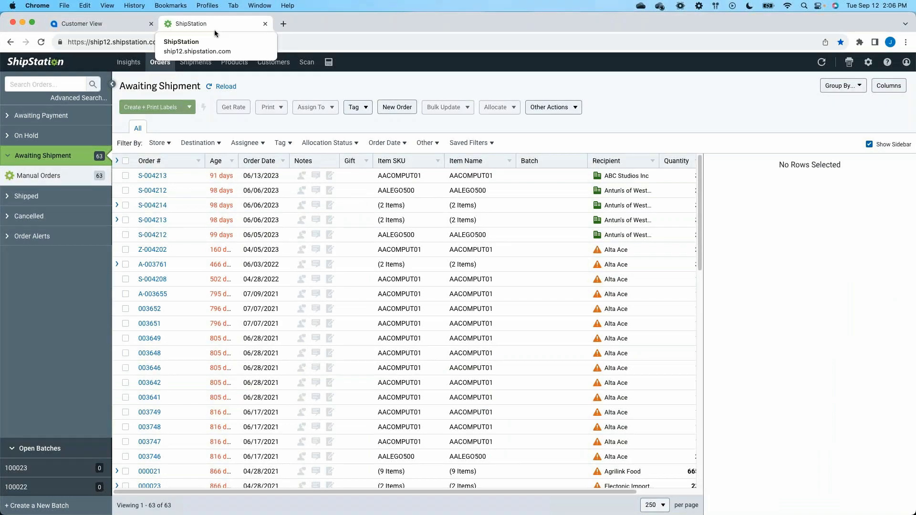
{"action": "left_click", "coordinate": [98, 29]}
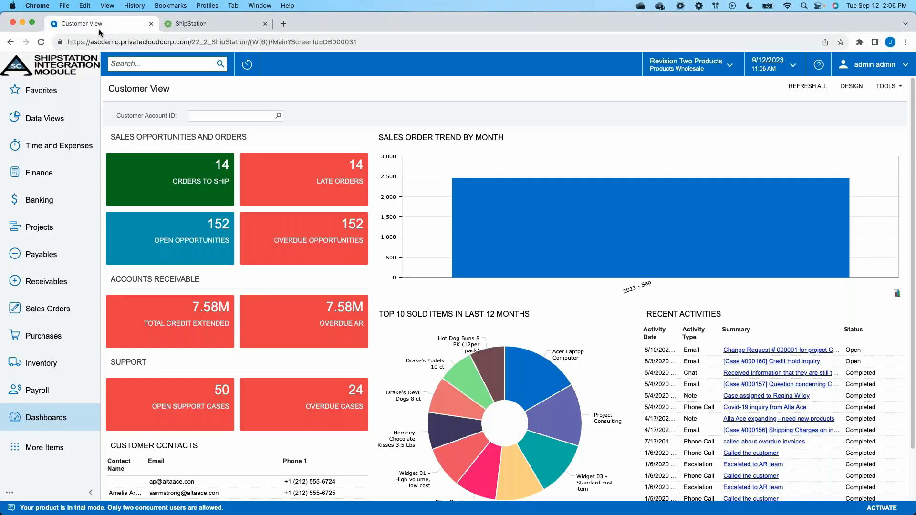
{"action": "left_click", "coordinate": [69, 311]}
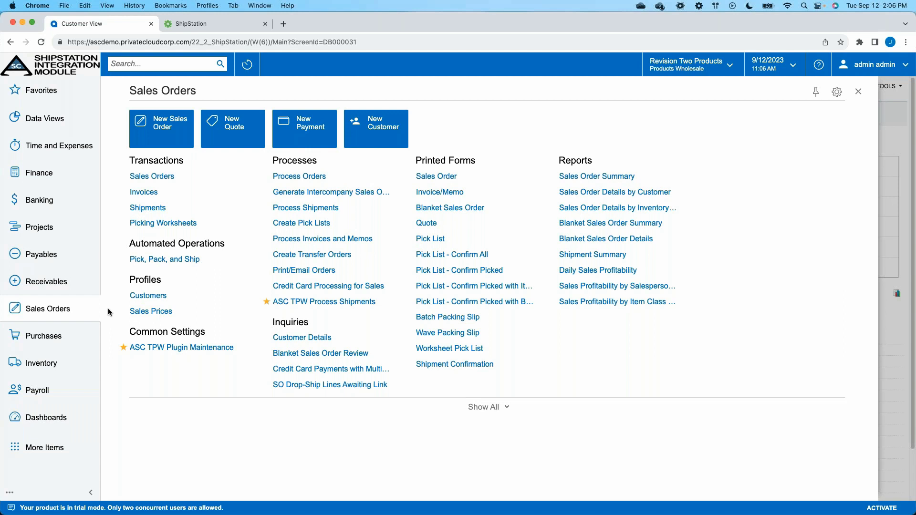
Step: Load plugin TEST in ASC TPW Plugin Maintenance to review its ShipStation API and warehouse settings
{"action": "left_click", "coordinate": [188, 348]}
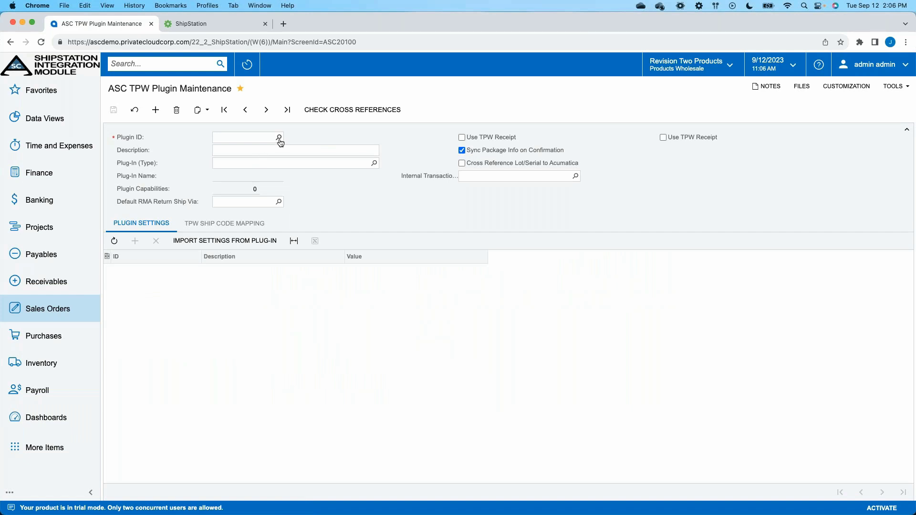
{"action": "left_click", "coordinate": [279, 139]}
{"action": "left_click", "coordinate": [239, 171]}
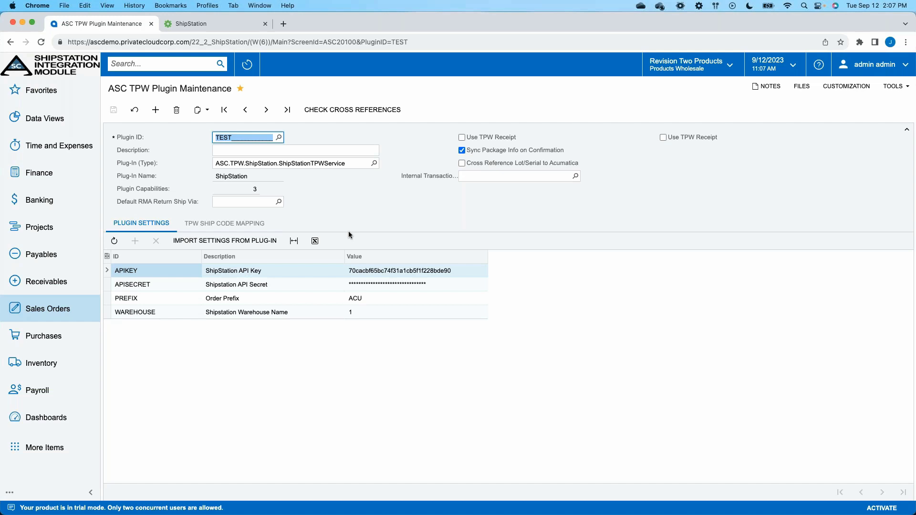
Step: Start a new sales order with customer ABC Studios Inc
{"action": "left_click", "coordinate": [78, 318]}
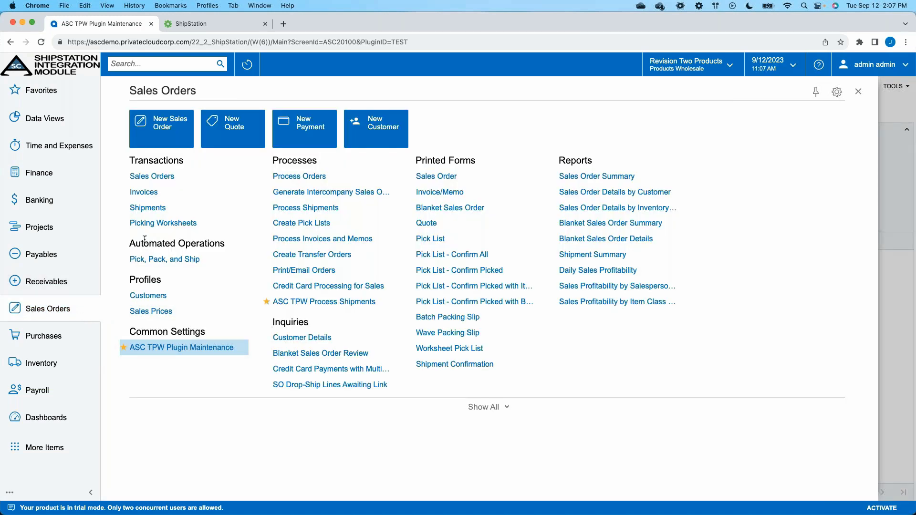
{"action": "left_click", "coordinate": [164, 176]}
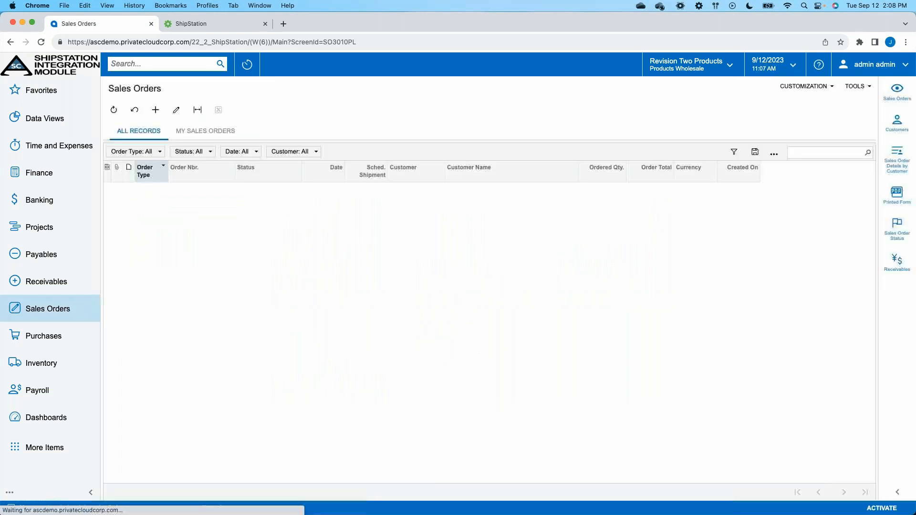
{"action": "left_click", "coordinate": [158, 118]}
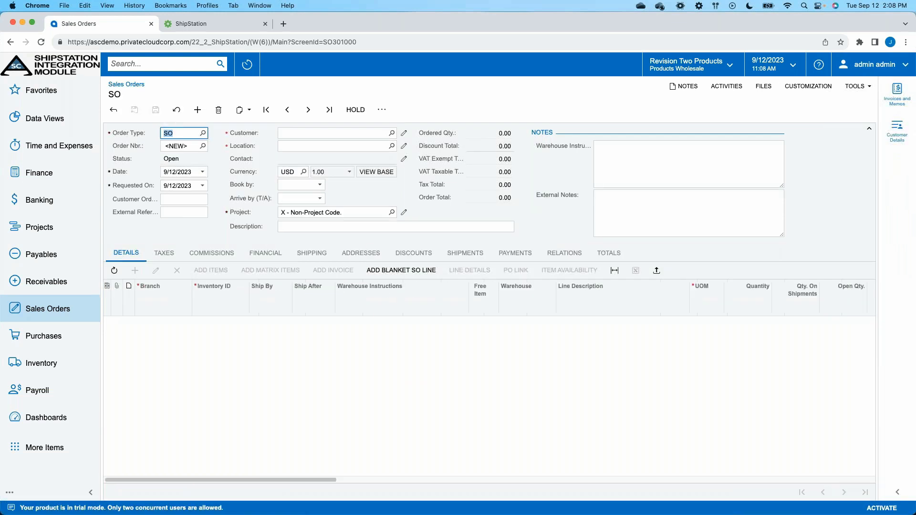
{"action": "left_click", "coordinate": [309, 129]}
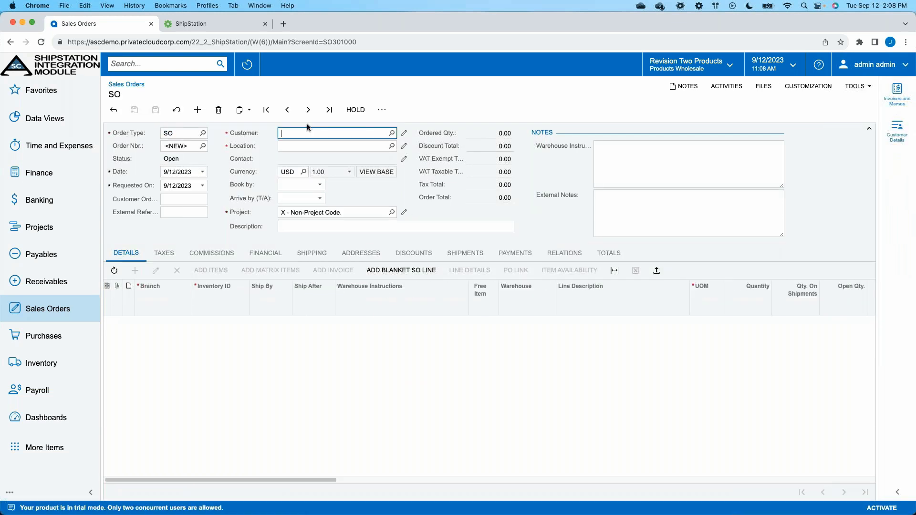
{"action": "type", "text": "abc"}
{"action": "key", "text": "Down"}
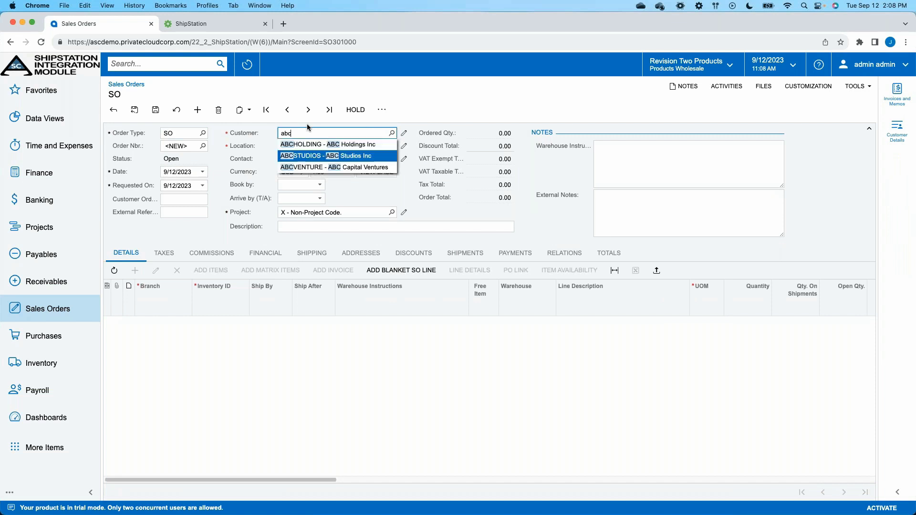
{"action": "key", "text": "Tab"}
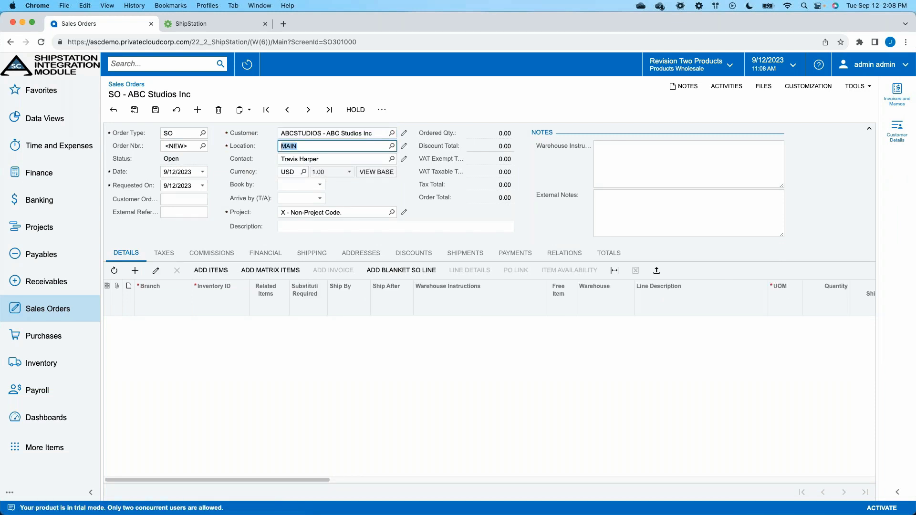
Step: Add a line for 5 units of AALEGO500 and save order SO006772
{"action": "left_click", "coordinate": [135, 270]}
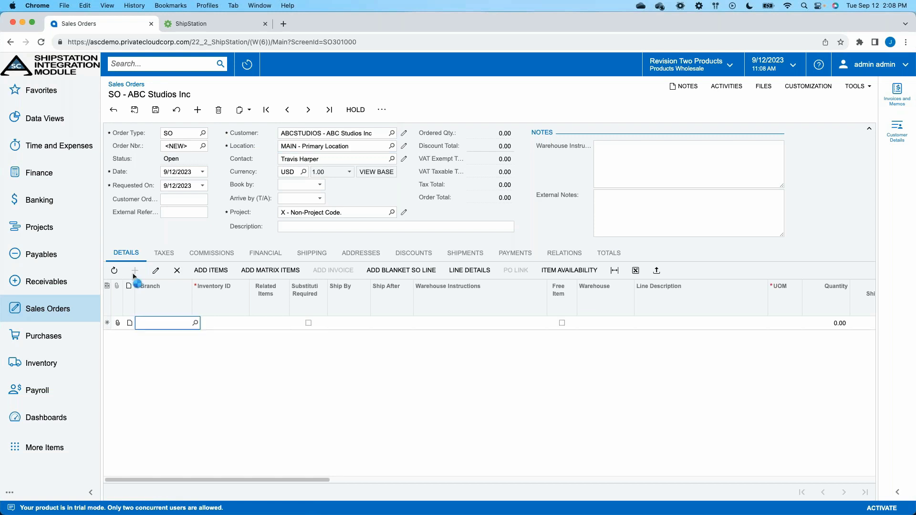
{"action": "key", "text": "Tab"}
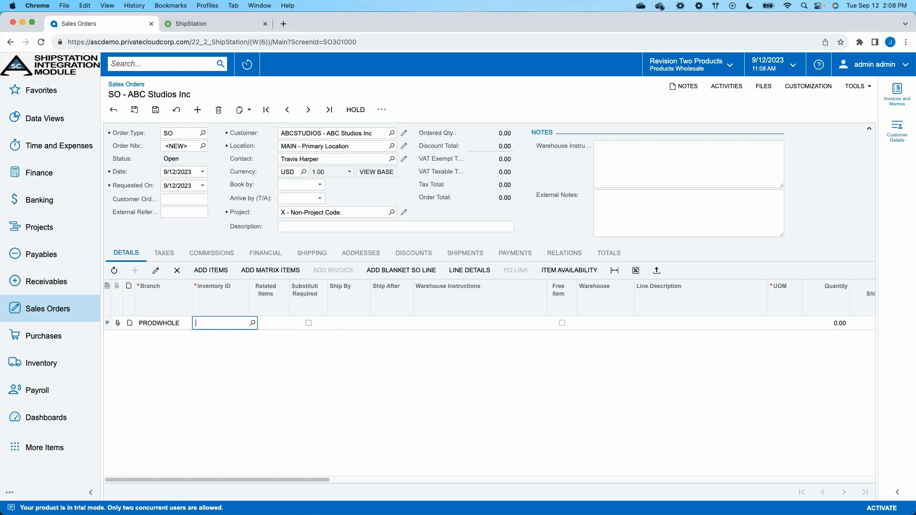
{"action": "type", "text": "aa"}
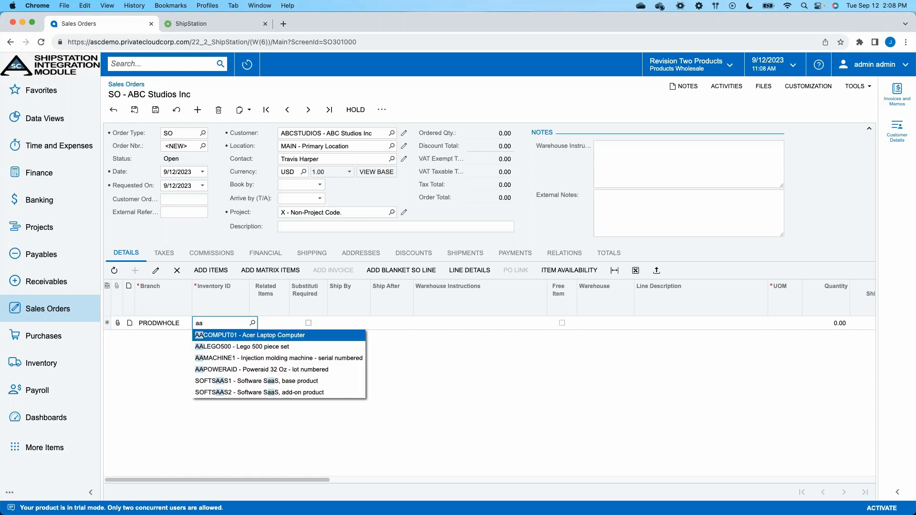
{"action": "key", "text": "Down"}
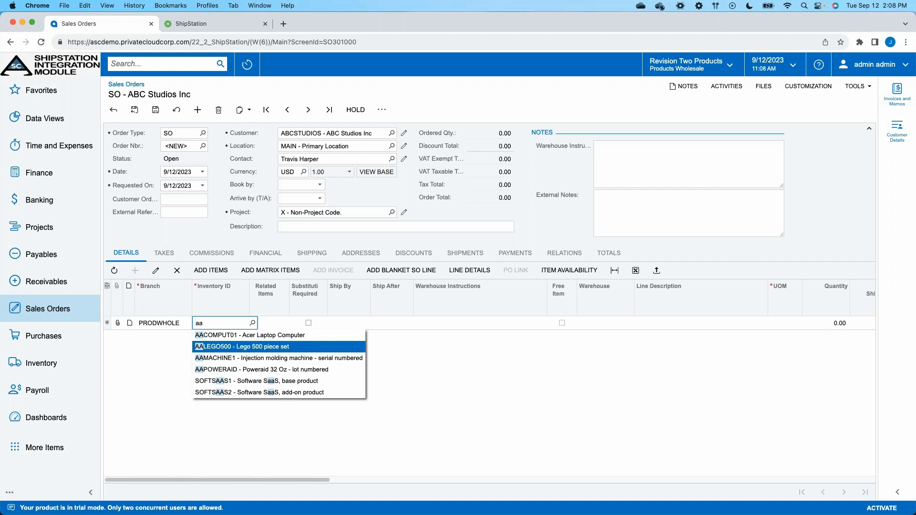
{"action": "key", "text": "Tab"}
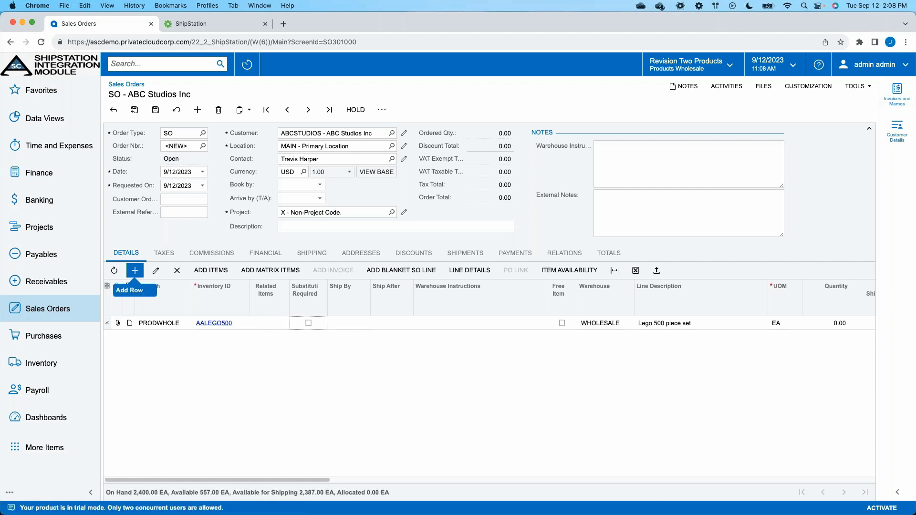
{"action": "key", "text": "Tab"}
{"action": "key", "text": "Tab"}
{"action": "key", "text": "Tab"}
{"action": "key", "text": "Tab"}
{"action": "key", "text": "Tab"}
{"action": "key", "text": "Tab"}
{"action": "key", "text": "Tab"}
{"action": "key", "text": "Tab"}
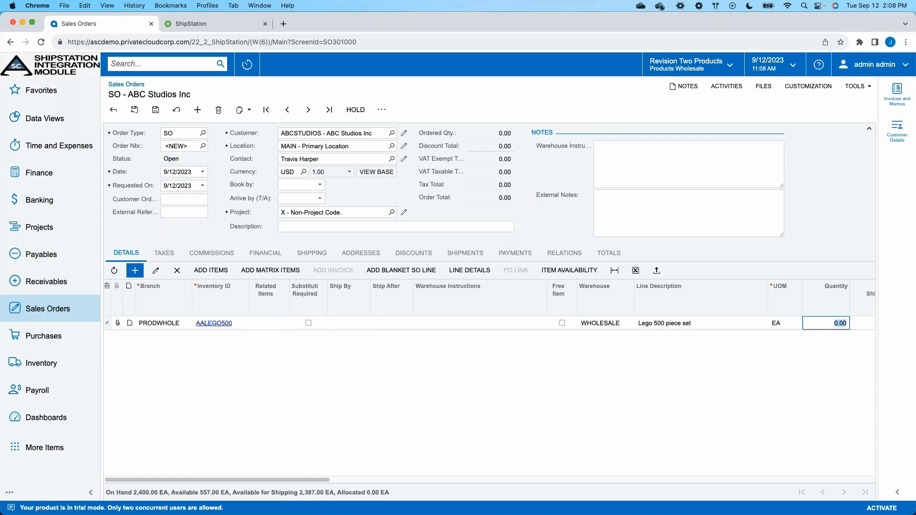
{"action": "type", "text": "5"}
{"action": "left_click", "coordinate": [157, 110]}
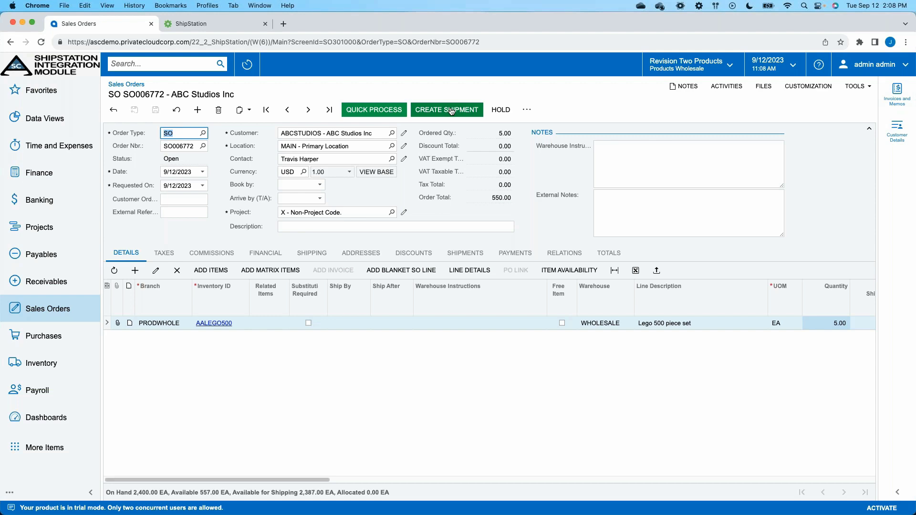
Step: Create shipment 004369 from SO006772 with the default date and warehouse, then view its TPW tab
{"action": "left_click", "coordinate": [451, 110]}
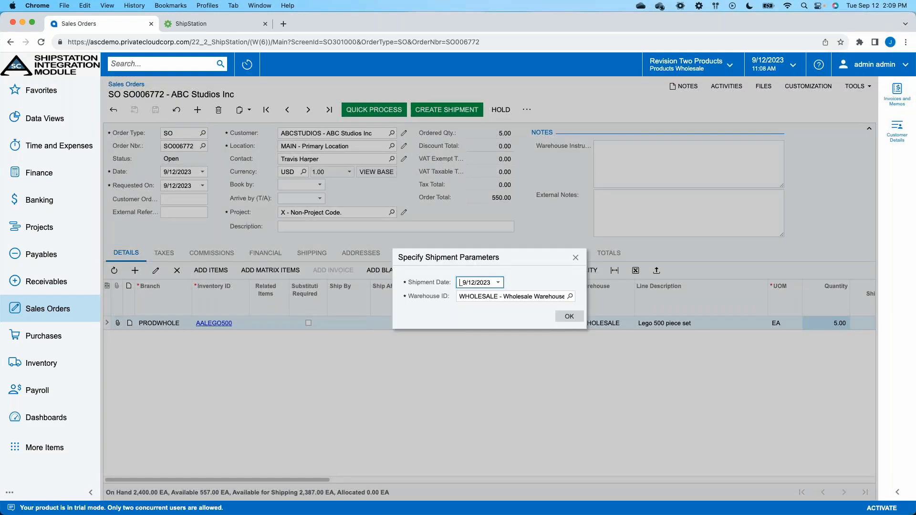
{"action": "left_click", "coordinate": [570, 317]}
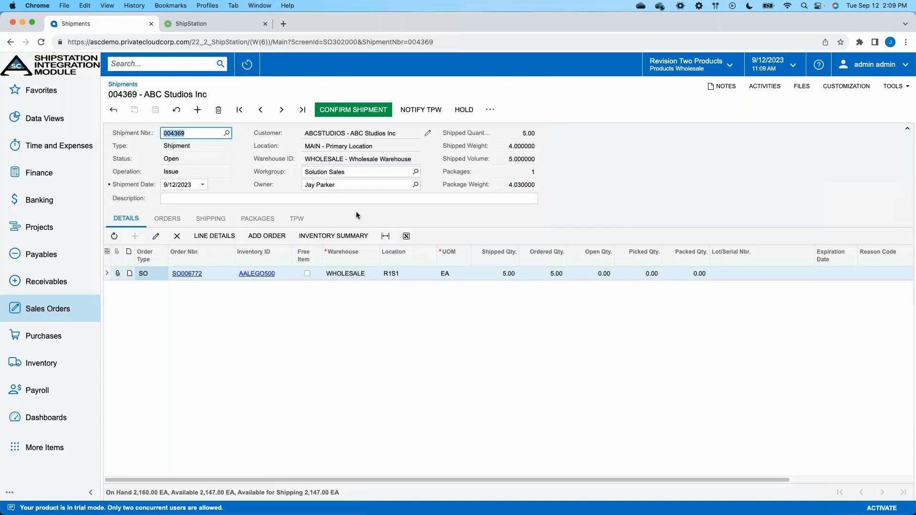
{"action": "left_click", "coordinate": [297, 220]}
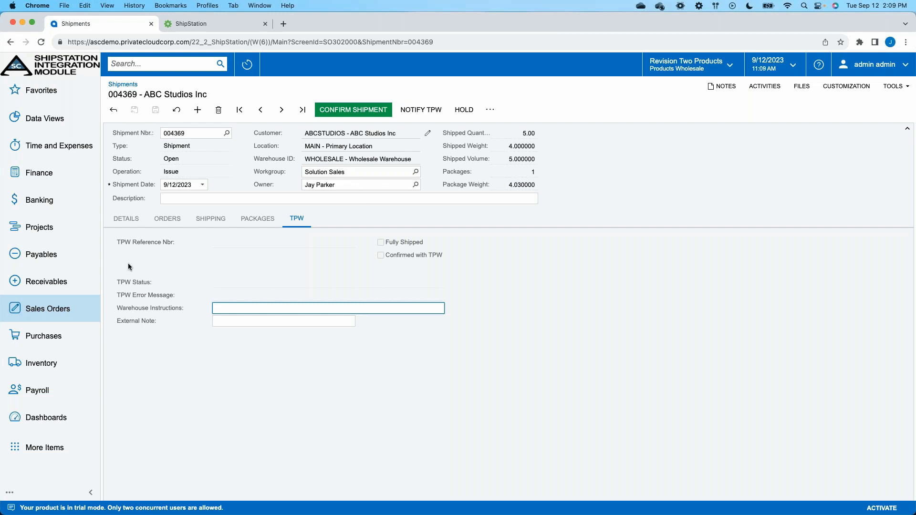
Step: Launch ASC TPW Process Shipments from the Sales Orders menu in a new browser tab
{"action": "left_click", "coordinate": [63, 317]}
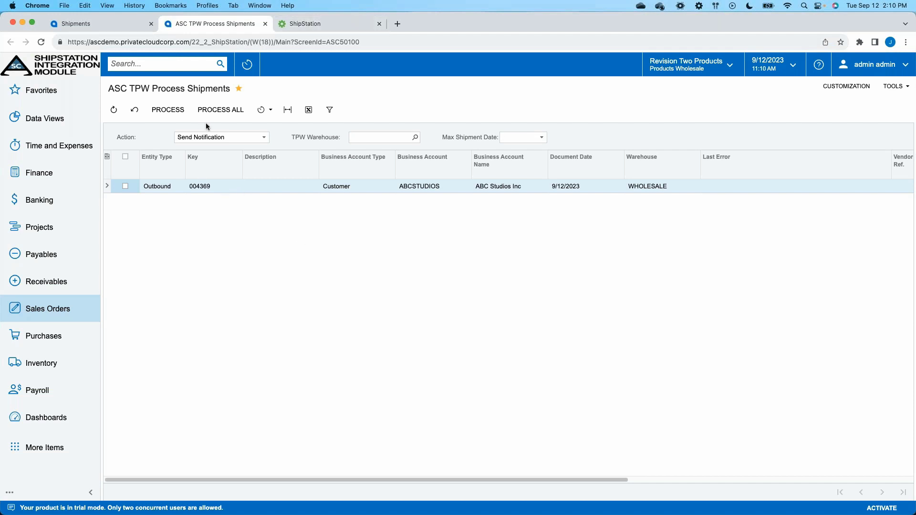
Step: Process all listed shipments, review the processed 004369 result, and confirm ACU-004369 arrived in ShipStation
{"action": "left_click", "coordinate": [215, 113]}
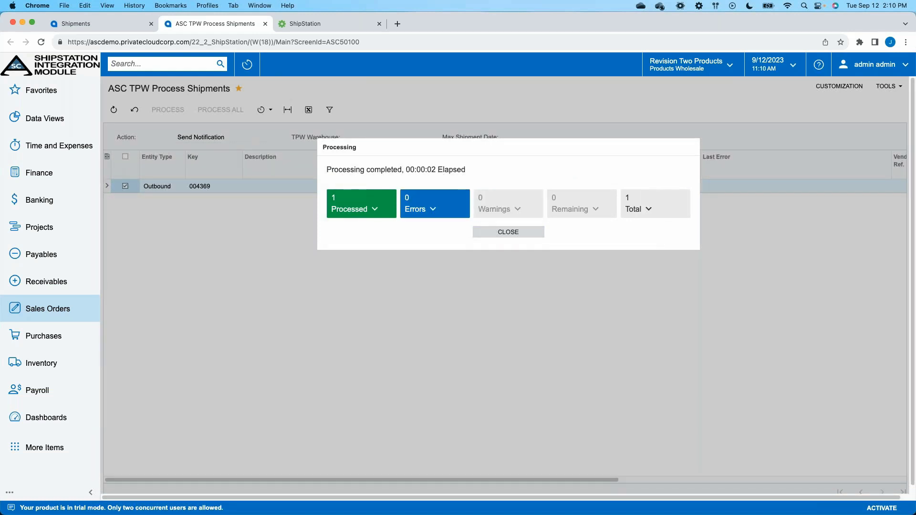
{"action": "left_click", "coordinate": [369, 214]}
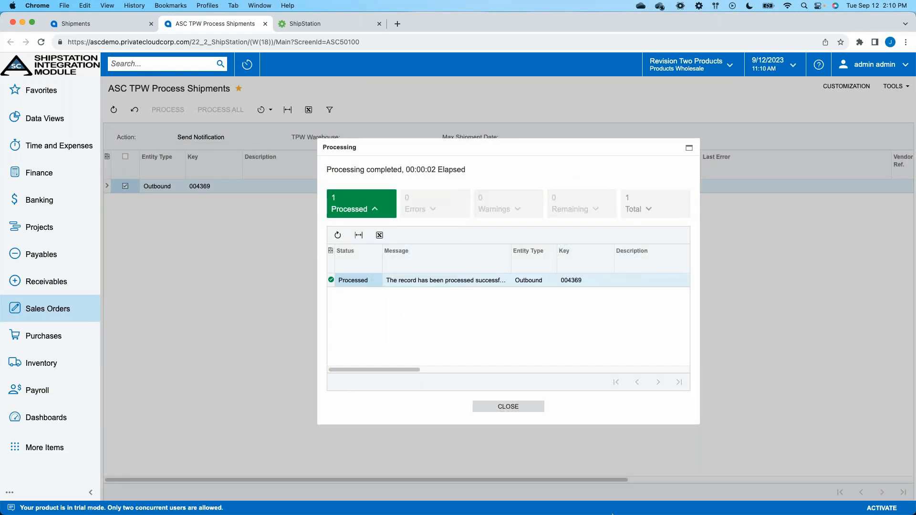
{"action": "left_click", "coordinate": [500, 408]}
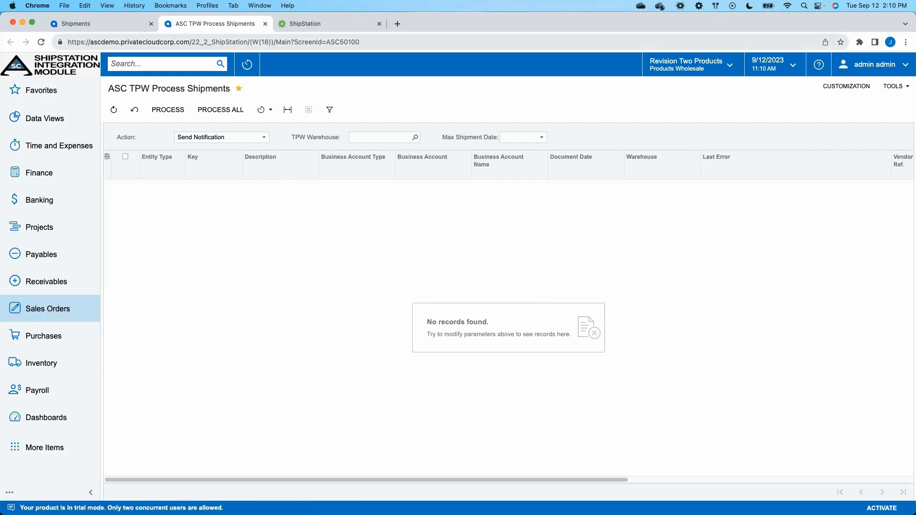
{"action": "left_click", "coordinate": [309, 26]}
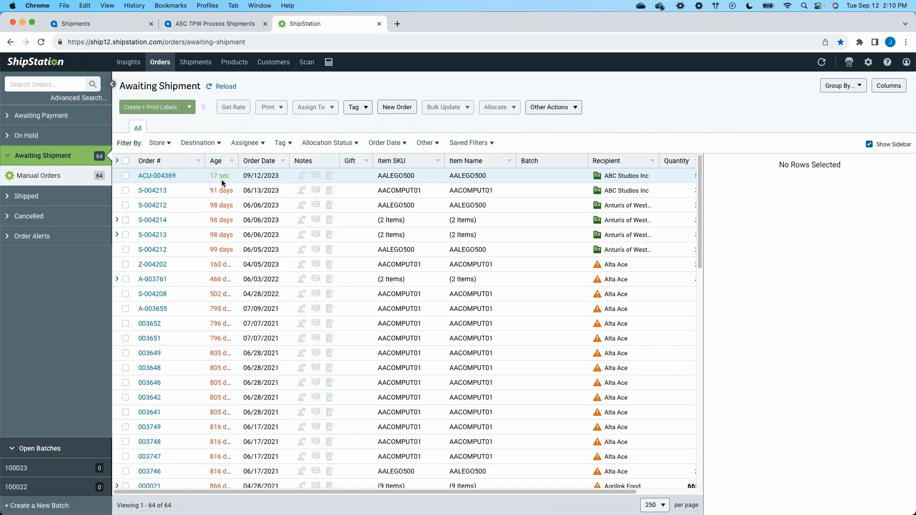
Step: Select order ACU-004369 in ShipStation's Awaiting Shipment list and review its Other Actions options
{"action": "left_click", "coordinate": [239, 25]}
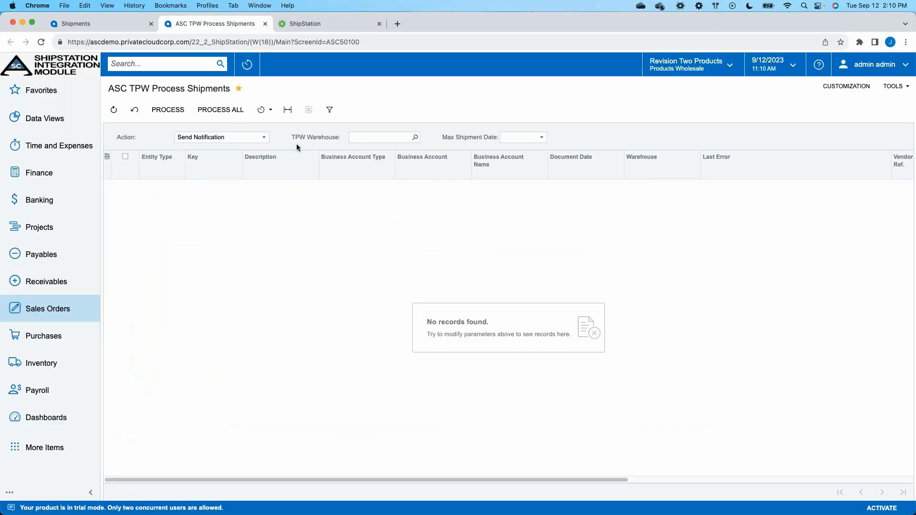
{"action": "left_click", "coordinate": [316, 25]}
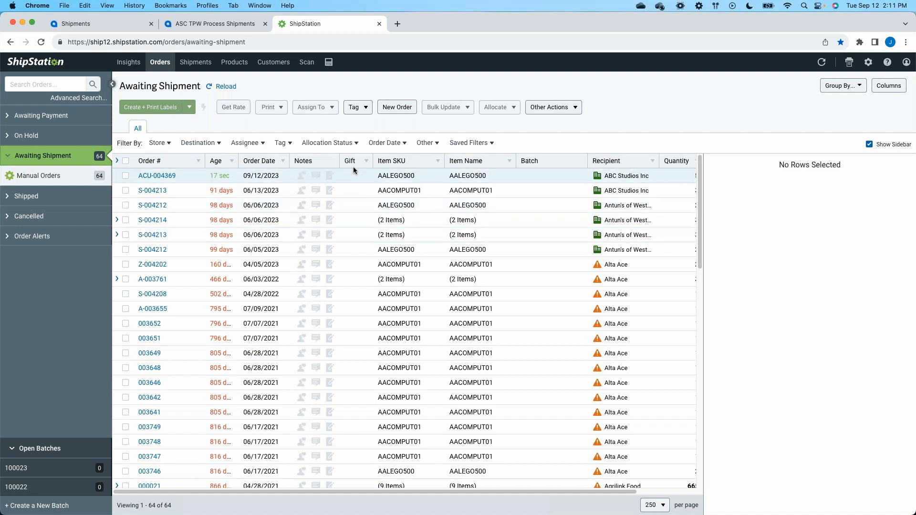
{"action": "left_click", "coordinate": [192, 181]}
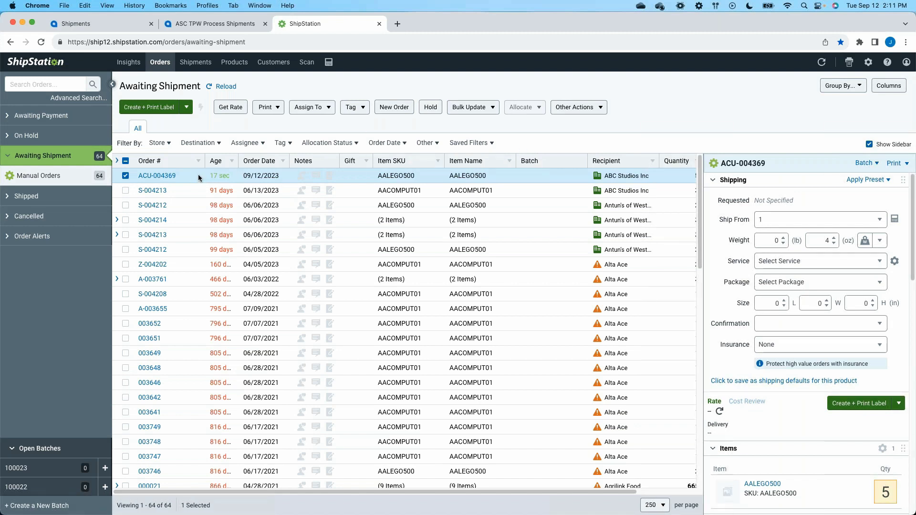
{"action": "left_click", "coordinate": [596, 109]}
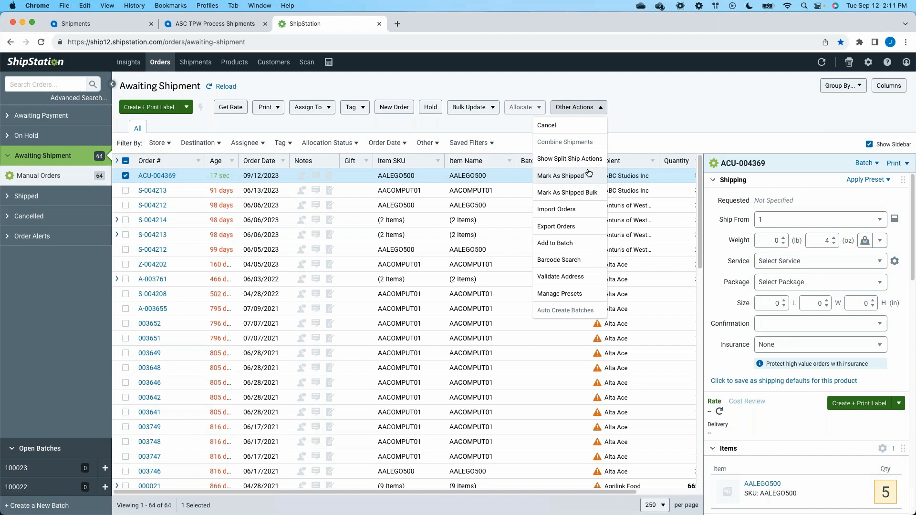
{"action": "left_click", "coordinate": [677, 122]}
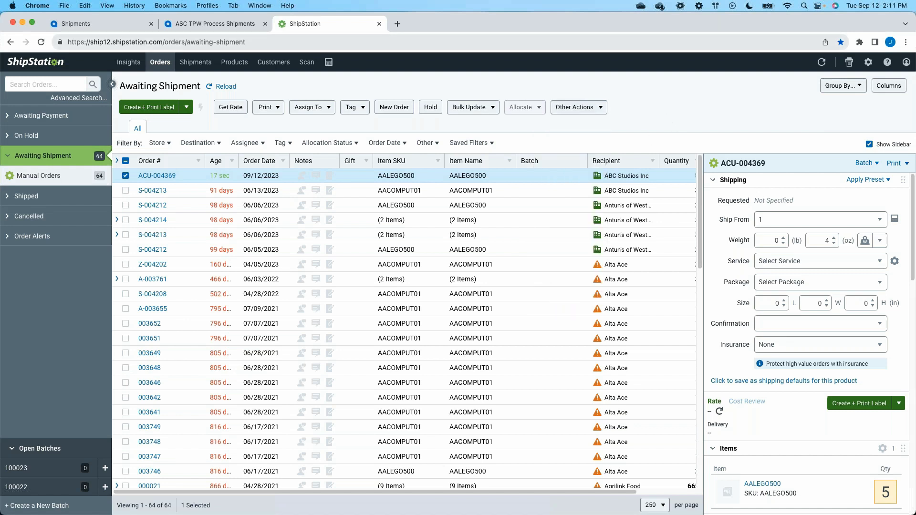
Step: Reload shipment 004369 and check its TPW tab for reference 73014 and FulfillmentRequestSendSuccess
{"action": "left_click", "coordinate": [109, 28]}
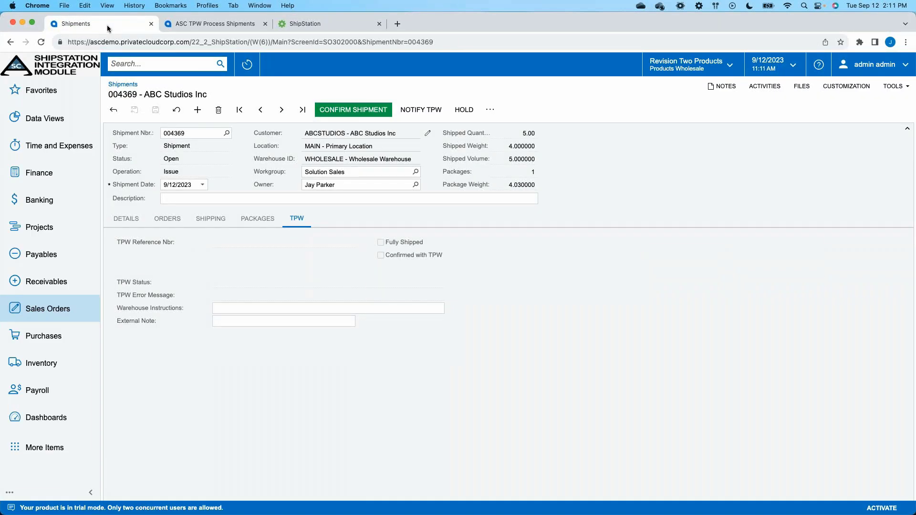
{"action": "left_click", "coordinate": [42, 42]}
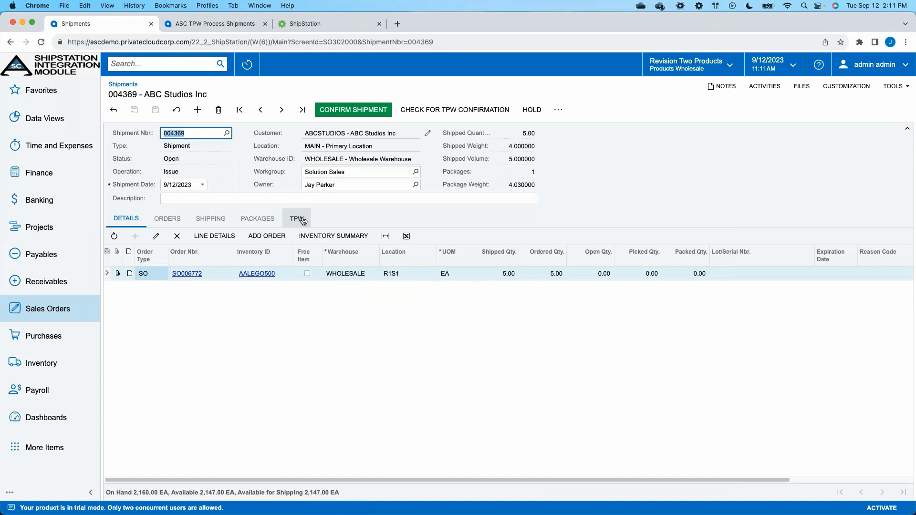
{"action": "left_click", "coordinate": [300, 220]}
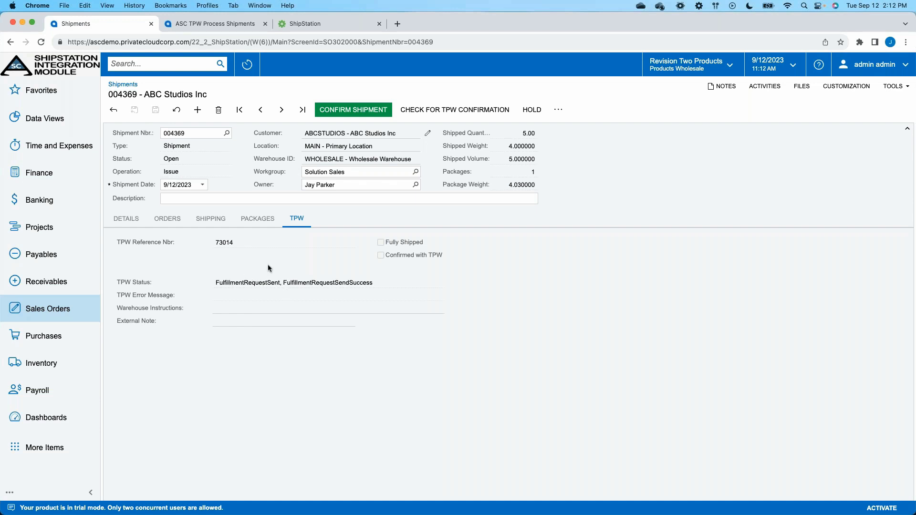
Step: Choose Mark As Shipped from Other Actions for ShipStation order ACU-004369
{"action": "left_click", "coordinate": [340, 23]}
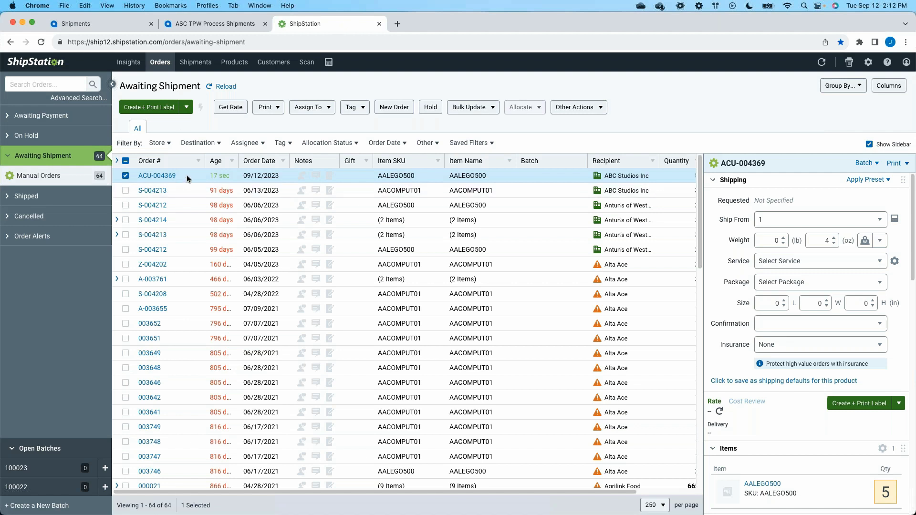
{"action": "left_click", "coordinate": [593, 109]}
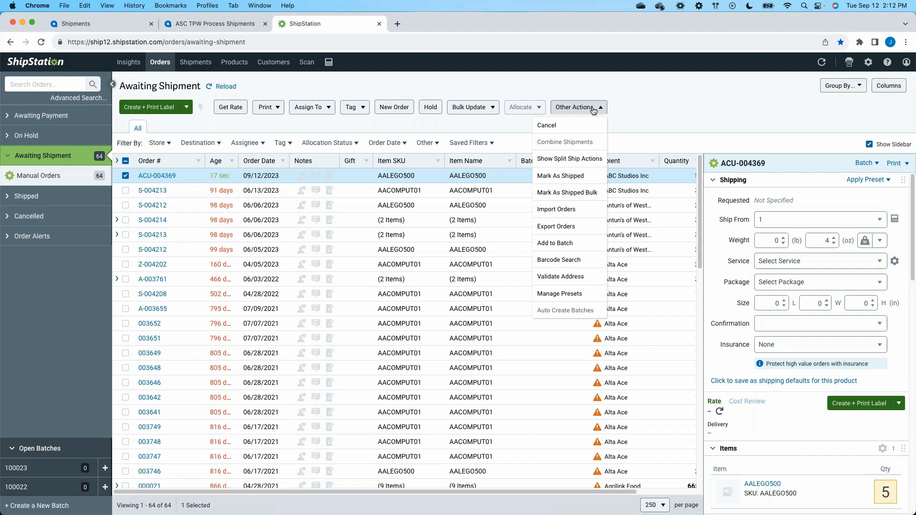
{"action": "left_click", "coordinate": [554, 178]}
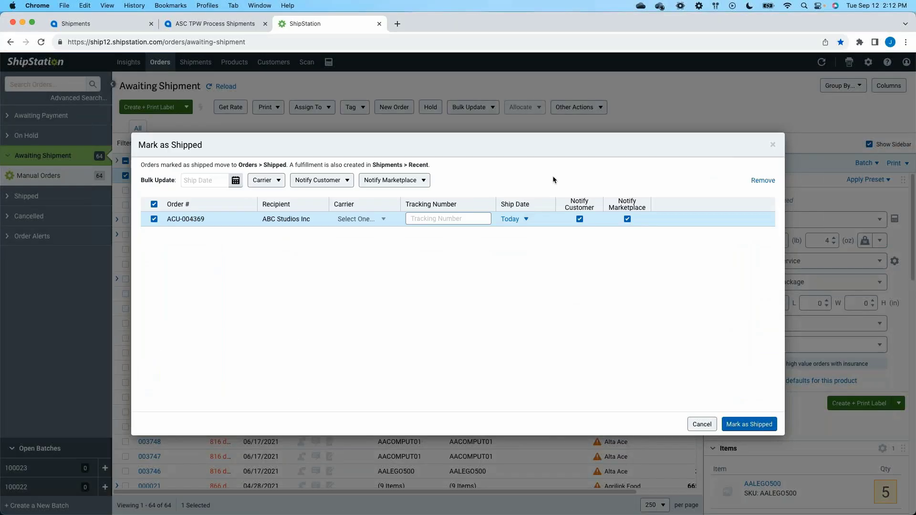
Step: Set the carrier to UPS and enter tracking number 56789 in the Mark as Shipped form
{"action": "left_click", "coordinate": [385, 221]}
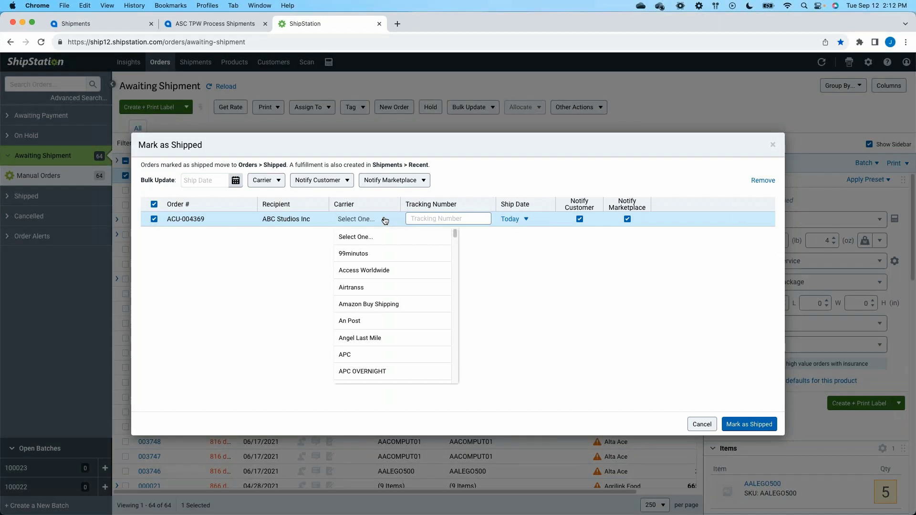
{"action": "scroll", "coordinate": [386, 287], "scroll_direction": "down", "scroll_amount": 15}
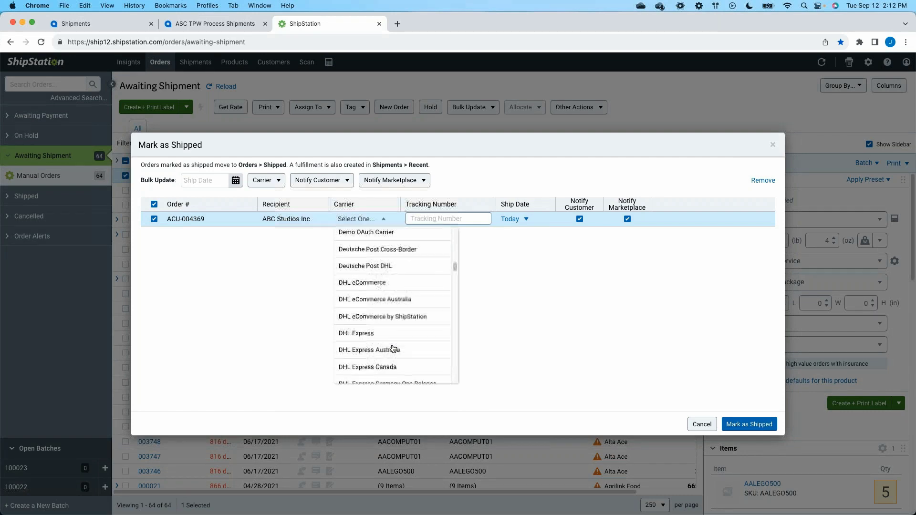
{"action": "scroll", "coordinate": [394, 329], "scroll_direction": "down", "scroll_amount": 20}
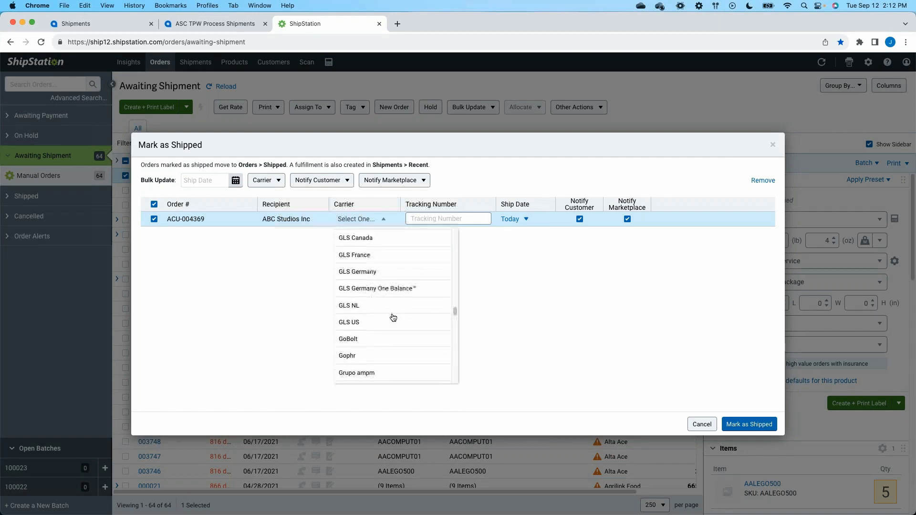
{"action": "scroll", "coordinate": [393, 318], "scroll_direction": "down", "scroll_amount": 6}
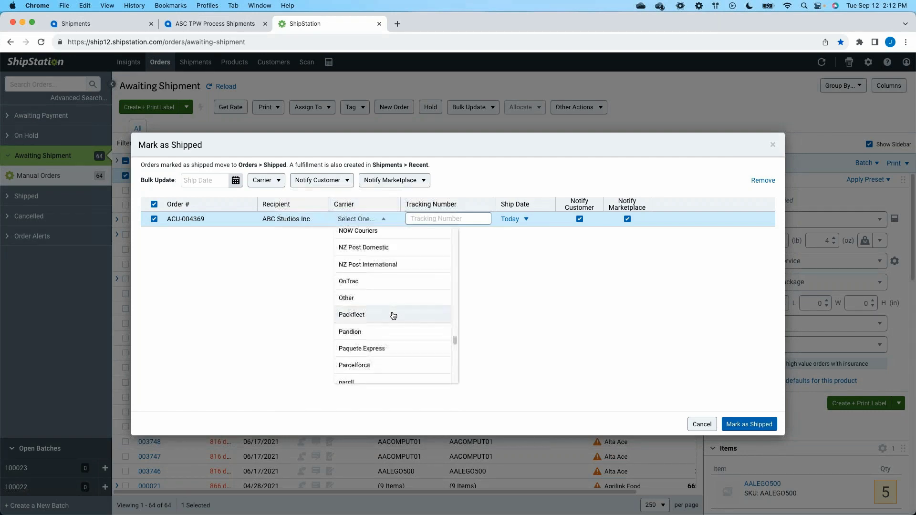
{"action": "scroll", "coordinate": [394, 311], "scroll_direction": "down", "scroll_amount": 10}
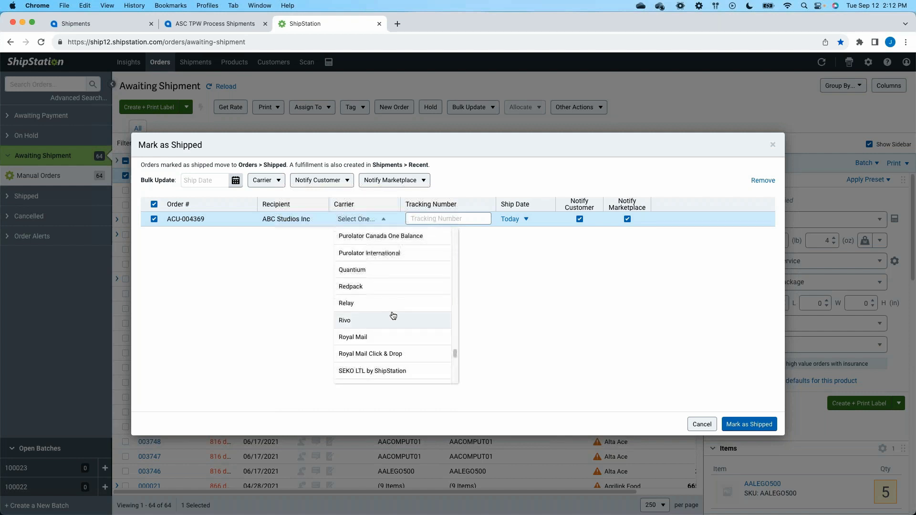
{"action": "scroll", "coordinate": [393, 304], "scroll_direction": "down", "scroll_amount": 3}
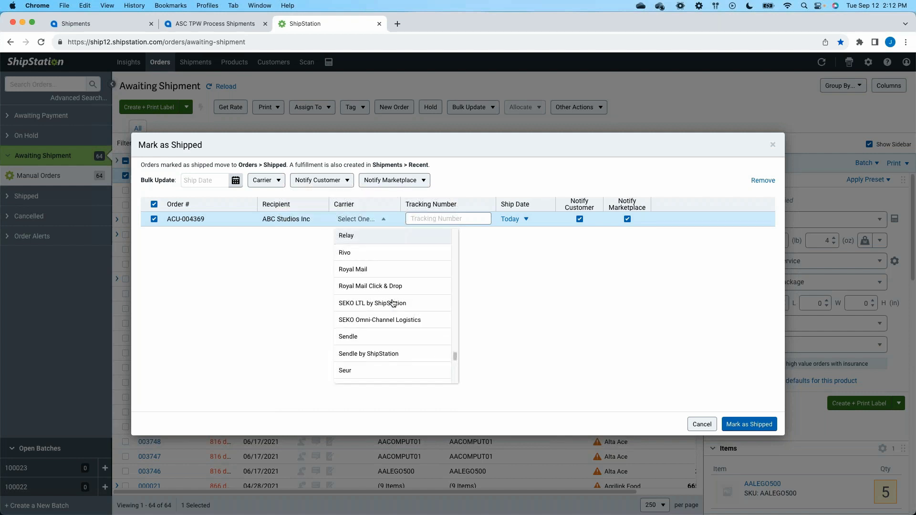
{"action": "scroll", "coordinate": [393, 304], "scroll_direction": "down", "scroll_amount": 3}
{"action": "scroll", "coordinate": [393, 303], "scroll_direction": "down", "scroll_amount": 5}
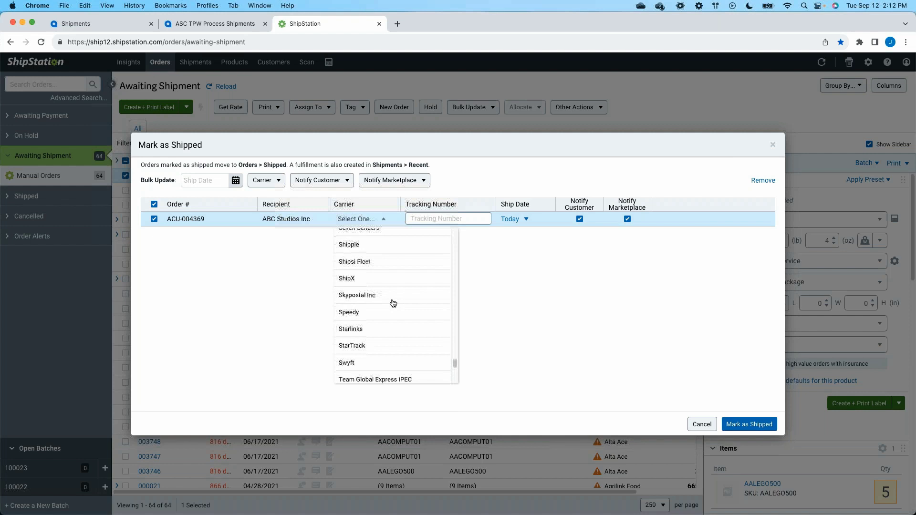
{"action": "scroll", "coordinate": [394, 304], "scroll_direction": "down", "scroll_amount": 5}
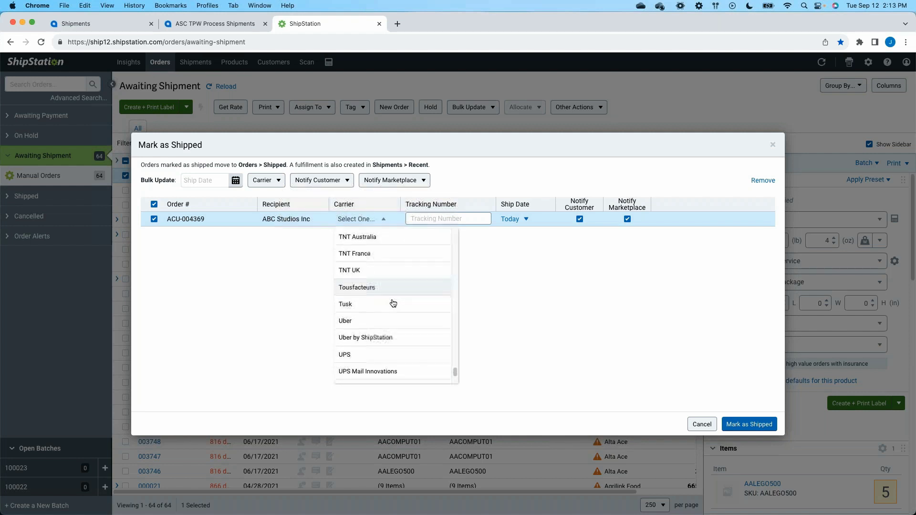
{"action": "left_click", "coordinate": [369, 354]}
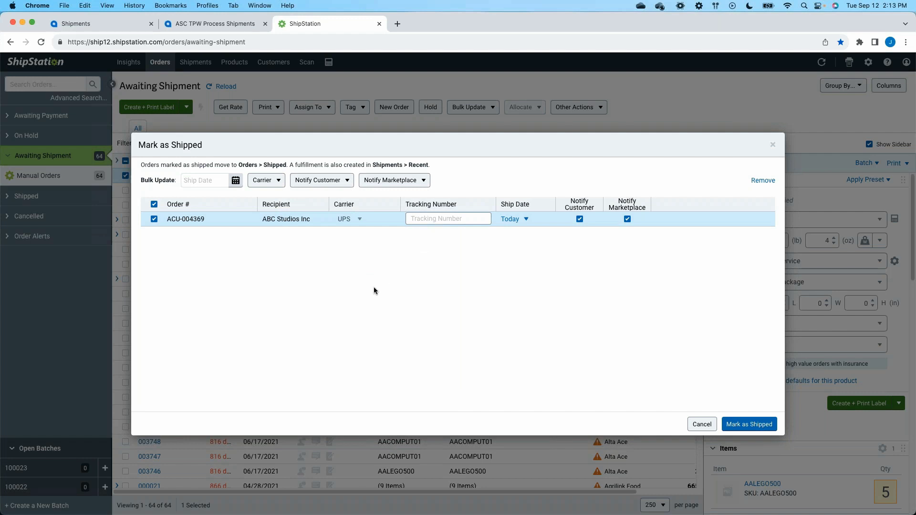
{"action": "left_click", "coordinate": [429, 220]}
{"action": "type", "text": "56789"}
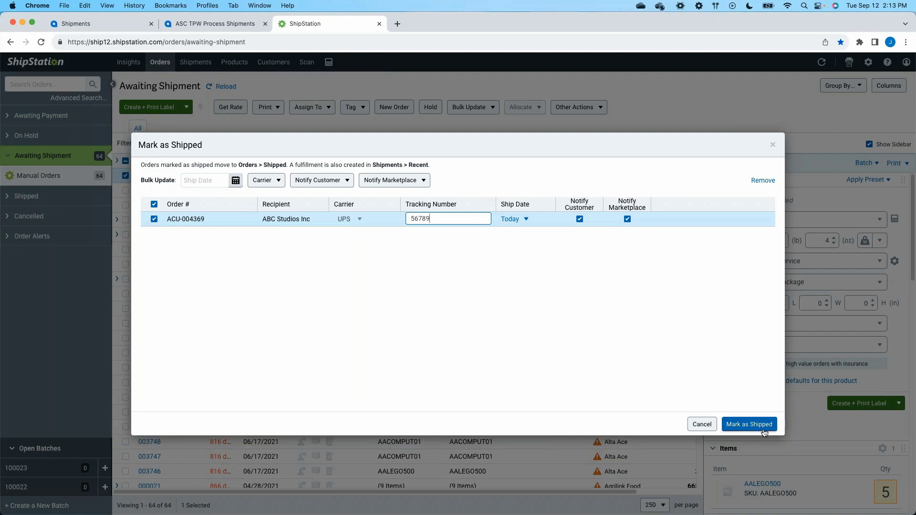
Step: Mark order ACU-004369 shipped and verify it lists as Shipped via UPS with tracking 56789
{"action": "left_click", "coordinate": [741, 424]}
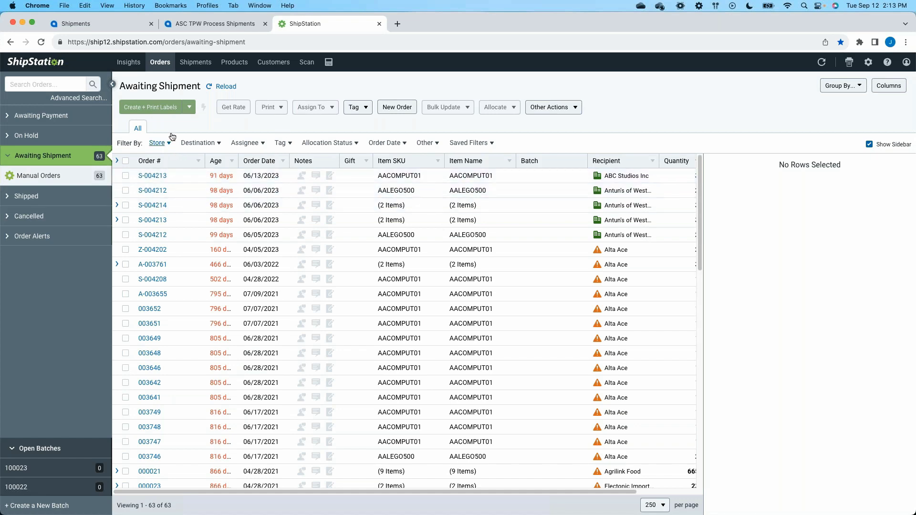
{"action": "left_click", "coordinate": [31, 200]}
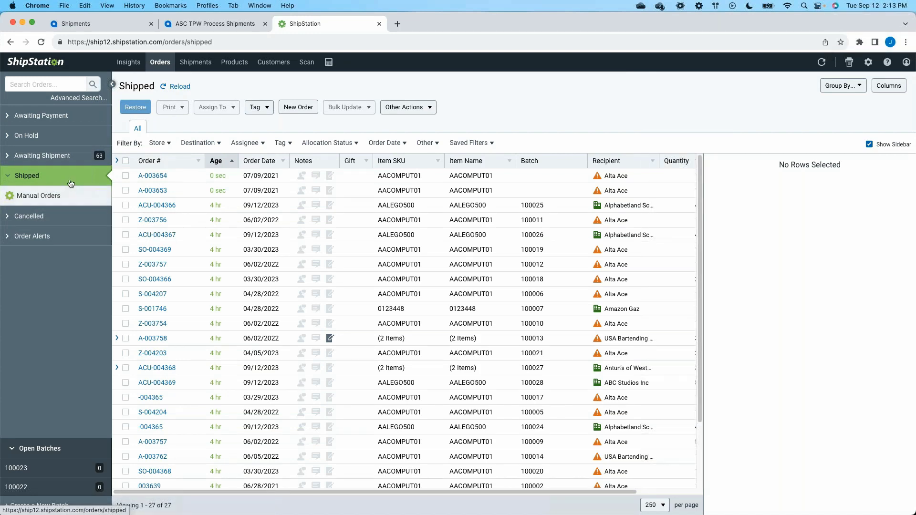
{"action": "left_click", "coordinate": [184, 381]}
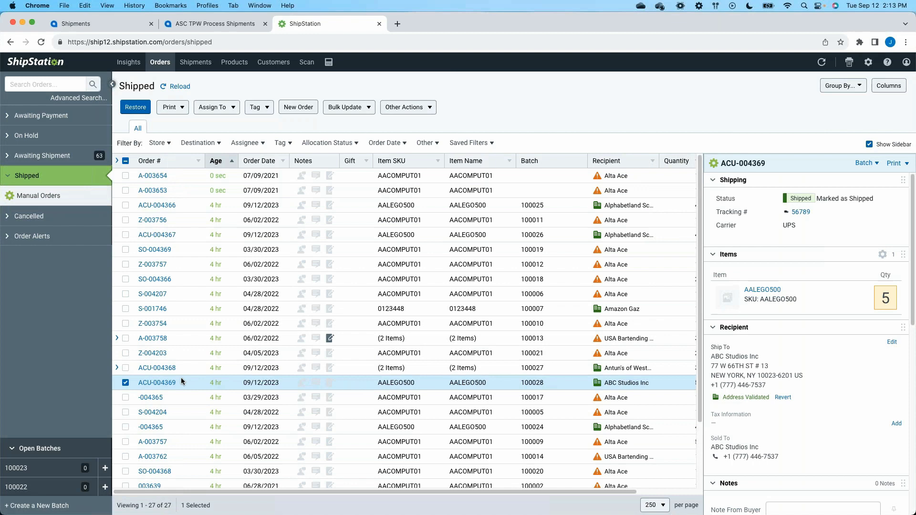
{"action": "left_click", "coordinate": [92, 28]}
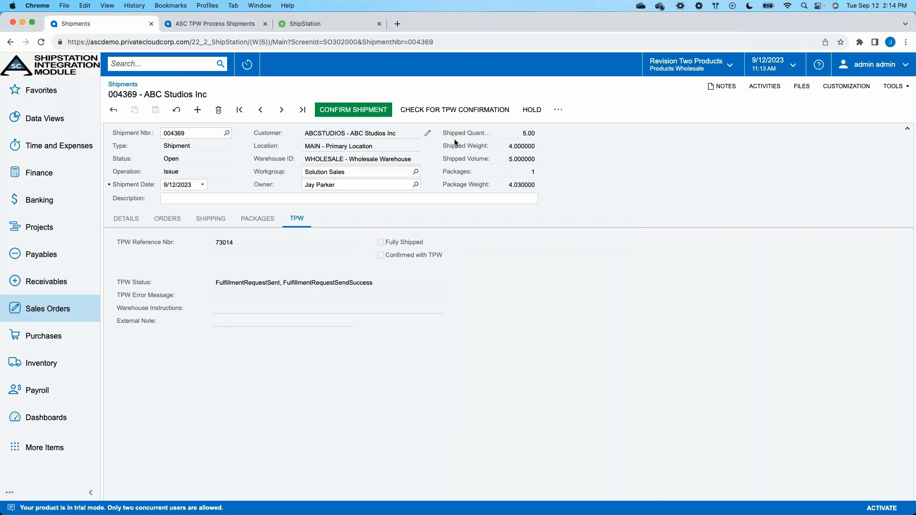
Step: Set the TPW Process Shipments action to Check for Confirmation for shipments 004365 to 004369
{"action": "left_click", "coordinate": [210, 23]}
{"action": "left_click", "coordinate": [211, 136]}
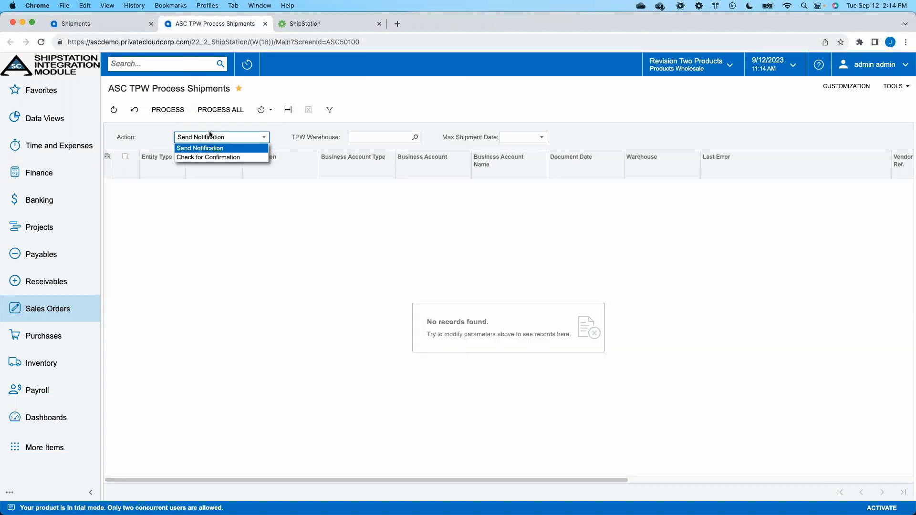
{"action": "left_click", "coordinate": [210, 152]}
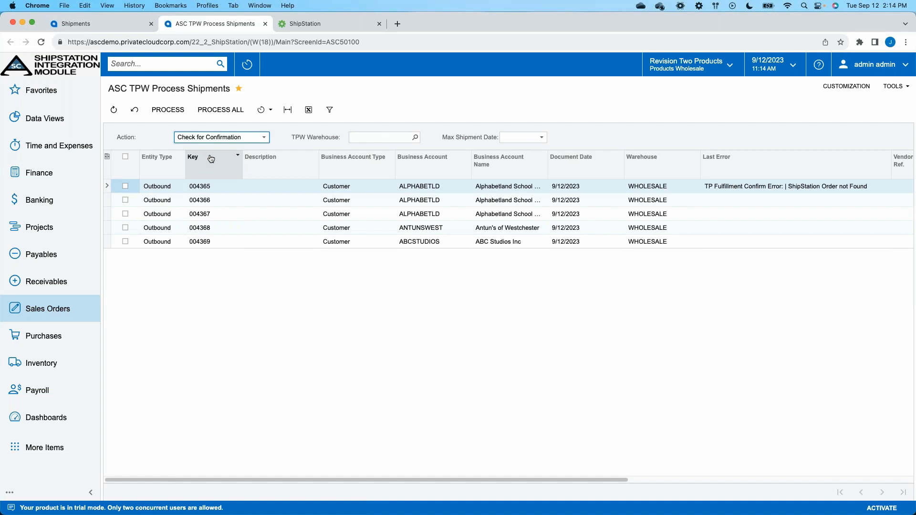
{"action": "left_click", "coordinate": [95, 23]}
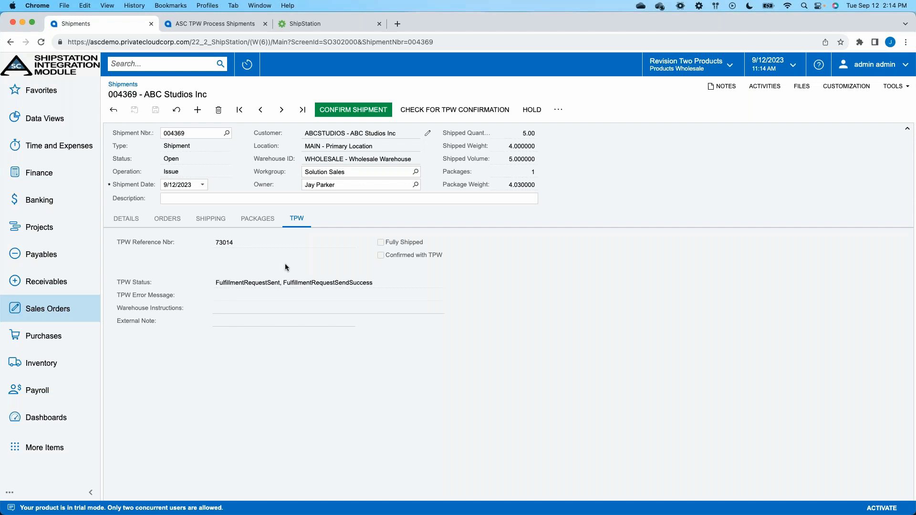
Step: Check for TPW confirmation on shipment 004369, then confirm it once TPW shows OrderFulfilled
{"action": "left_click", "coordinate": [466, 117]}
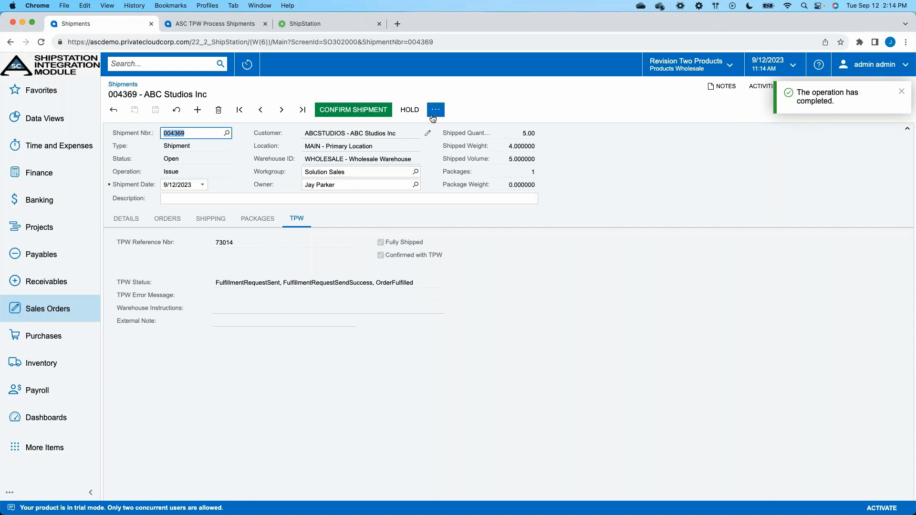
{"action": "left_click", "coordinate": [365, 112]}
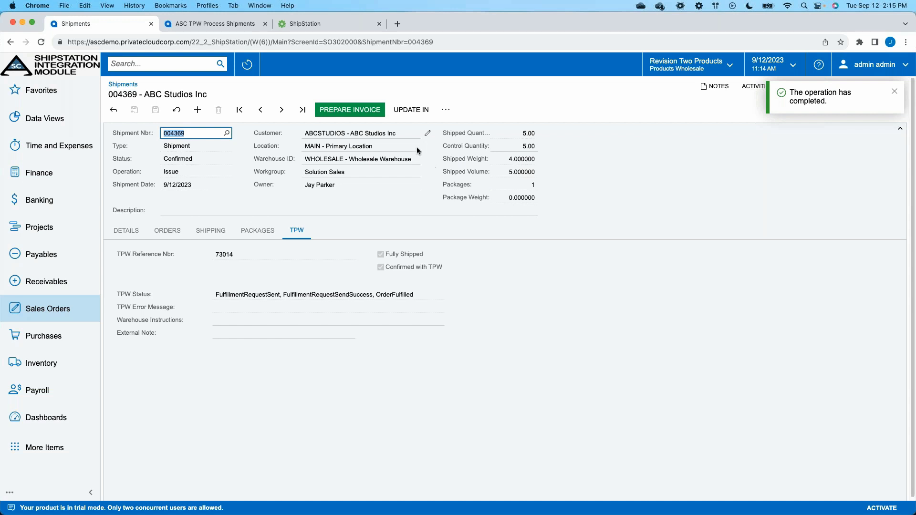
{"action": "left_click", "coordinate": [180, 26]}
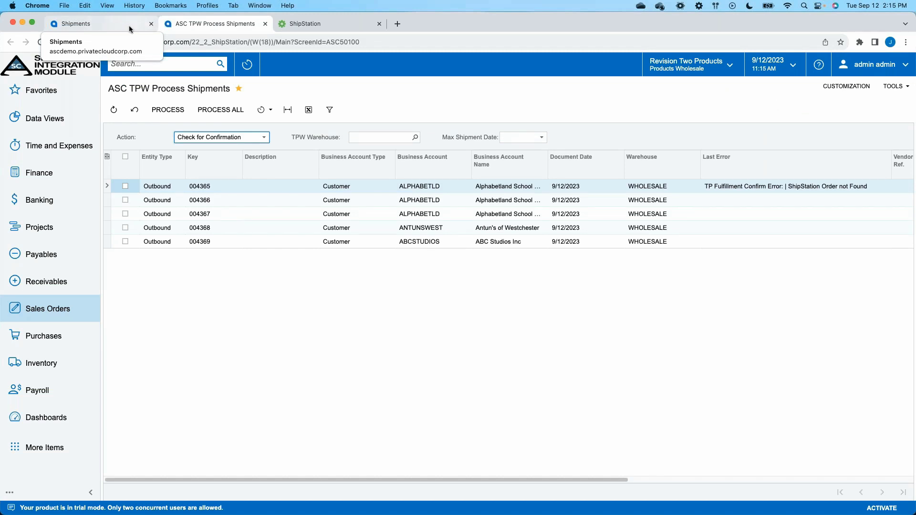
{"action": "left_click", "coordinate": [90, 27]}
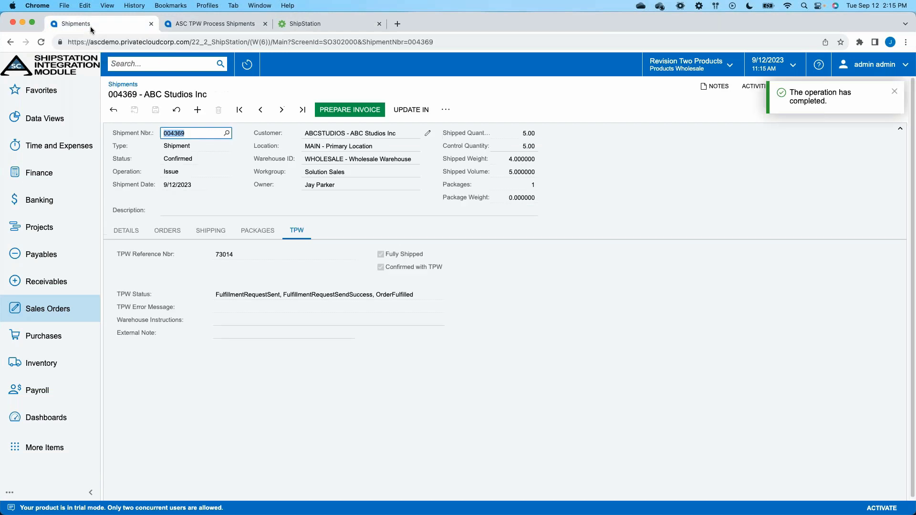